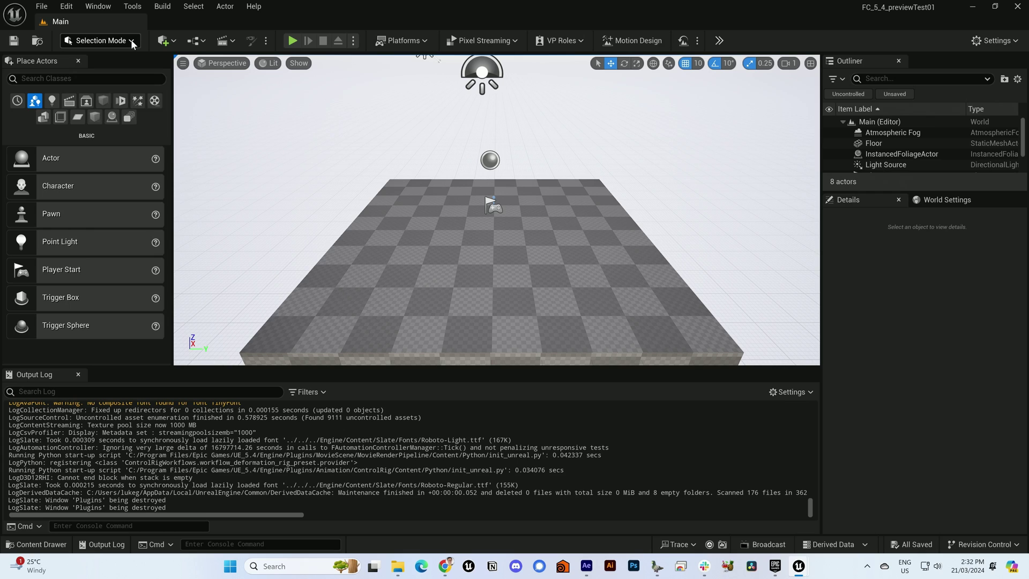
Step: Switch the editor's mode dropdown to Motion Design
click(107, 40)
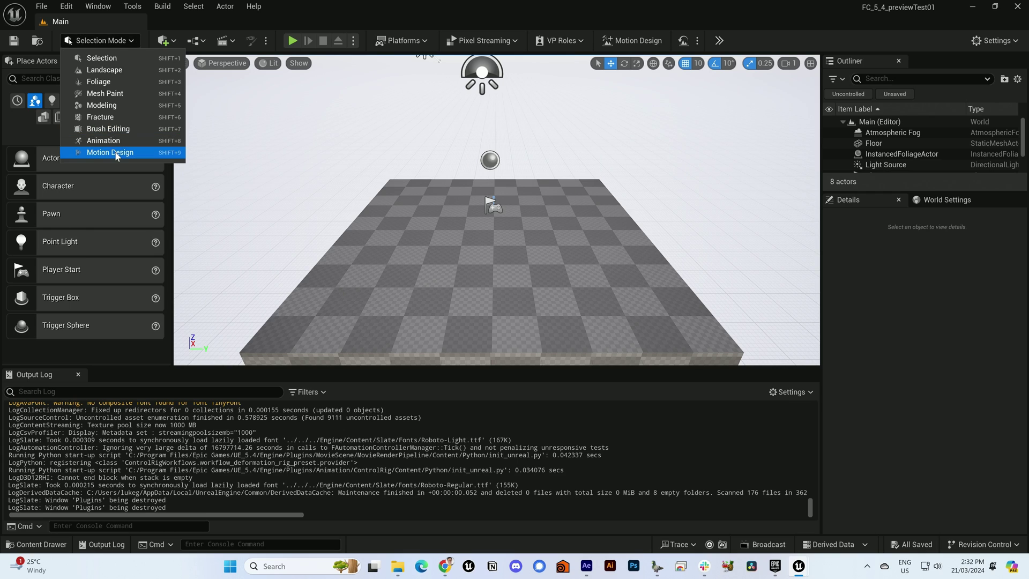
click(107, 152)
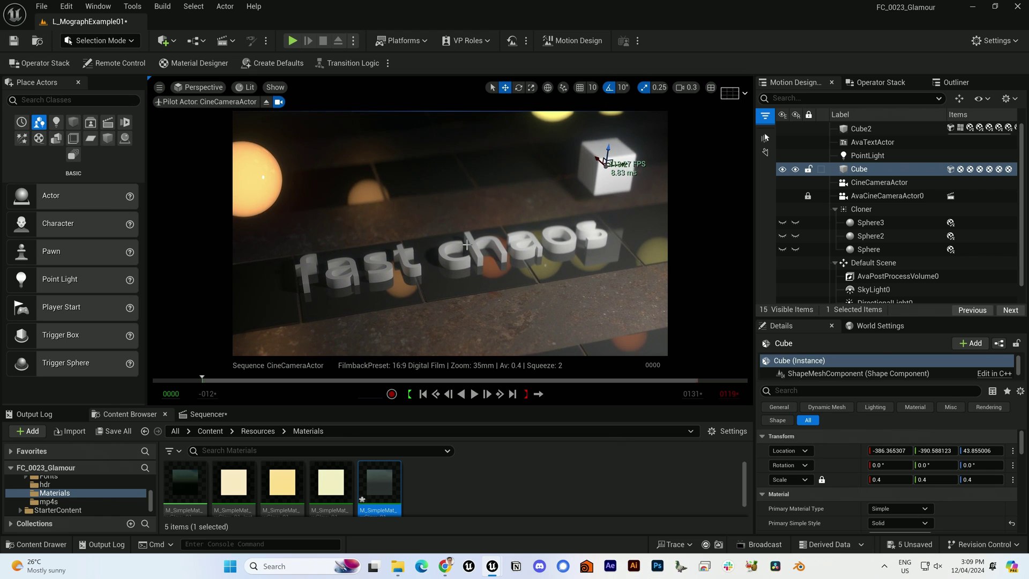
Step: Select the Cloner in the Motion Design outliner to view its settings
scroll(877, 252, down, 1)
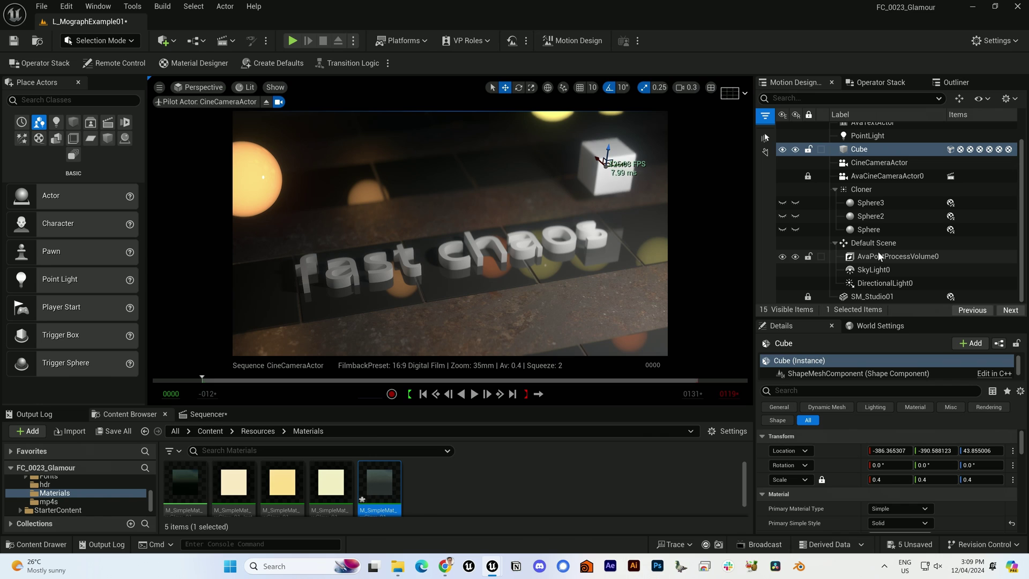
click(872, 192)
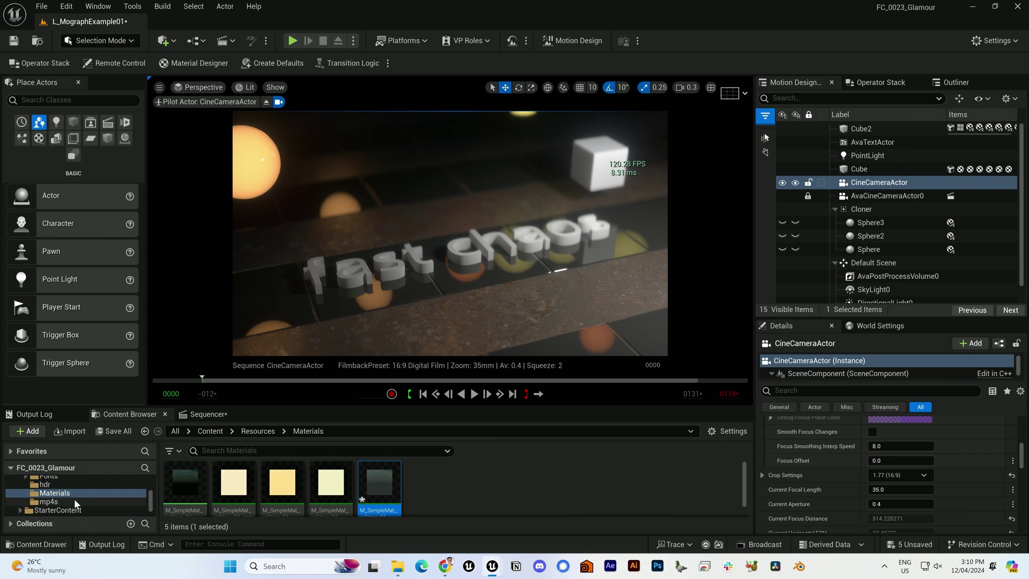
Step: Place the ring mp4 from the mp4s folder as a media plate with overlay composite materials
click(75, 502)
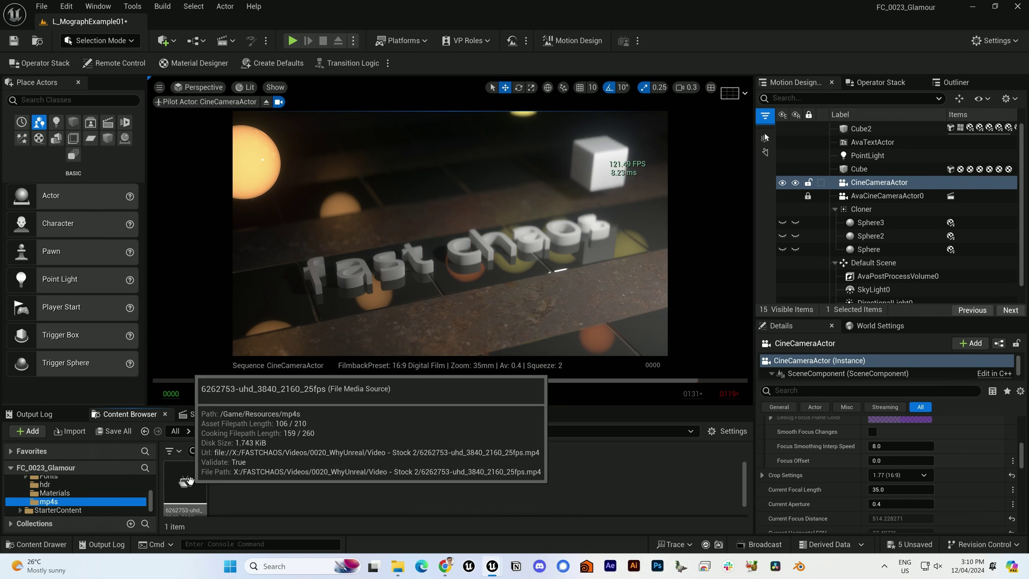
drag(185, 483, 434, 241)
scroll(890, 471, down, 5)
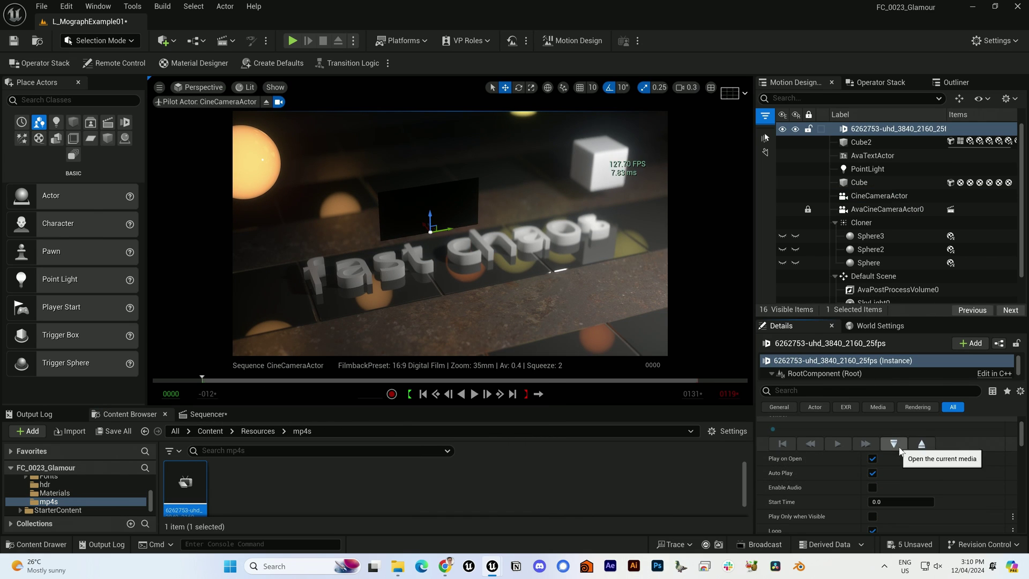
right_click(427, 193)
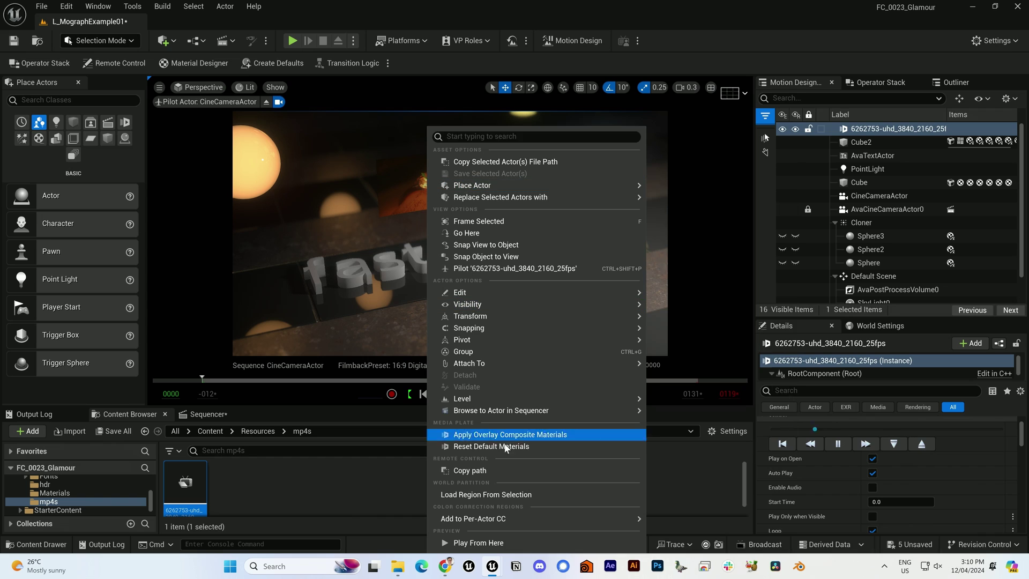
click(499, 433)
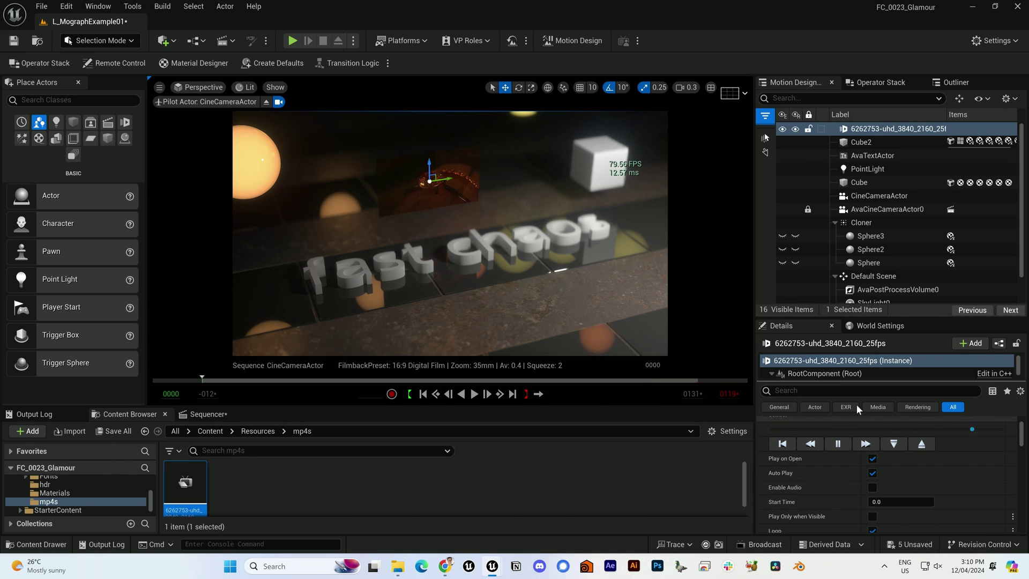
Step: Scale the media plate to 2.0, play it, and import the video into After Effects
scroll(890, 472, up, 3)
click(887, 465)
text(2)
key(Return)
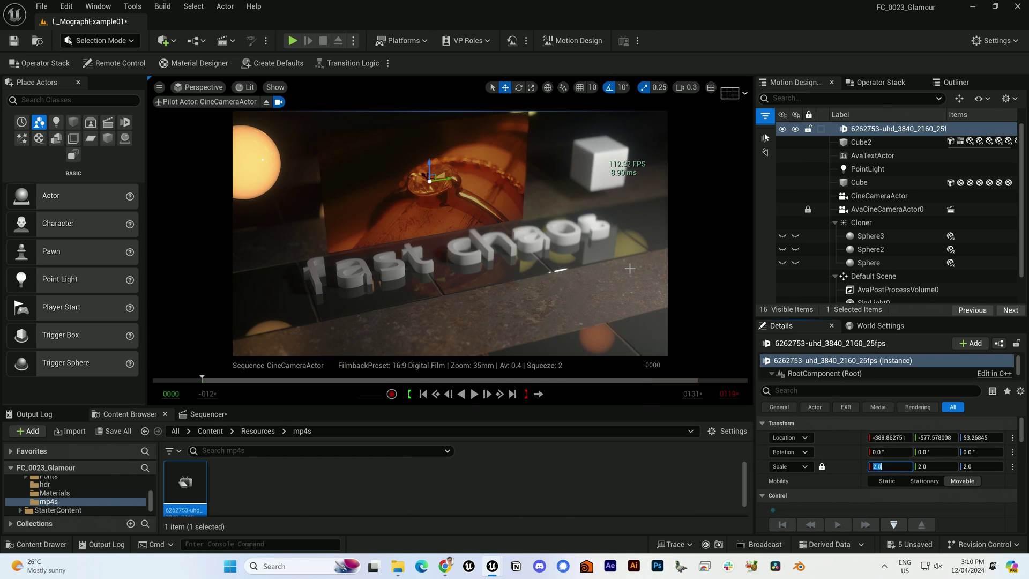
click(837, 525)
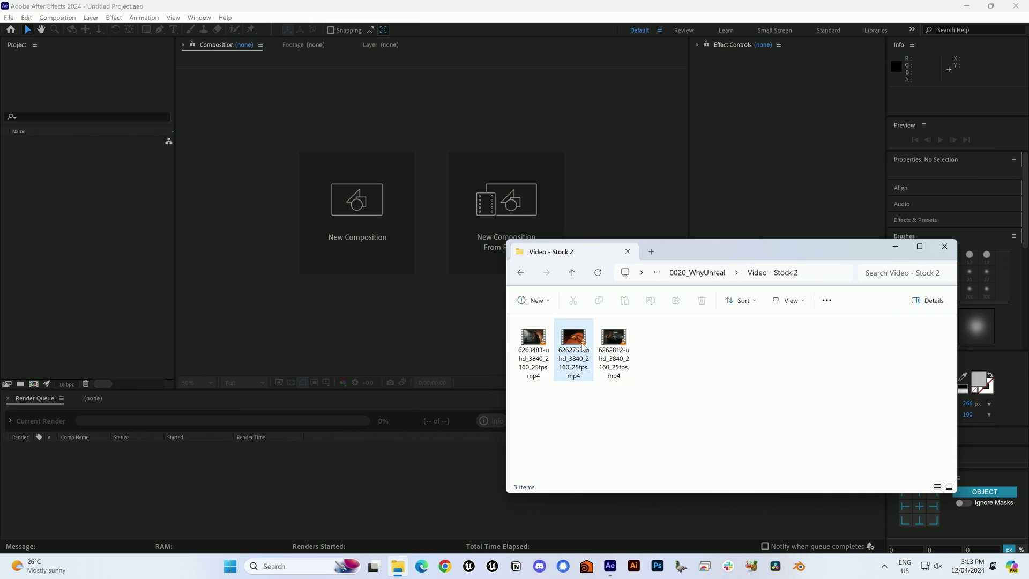
drag(573, 338, 130, 250)
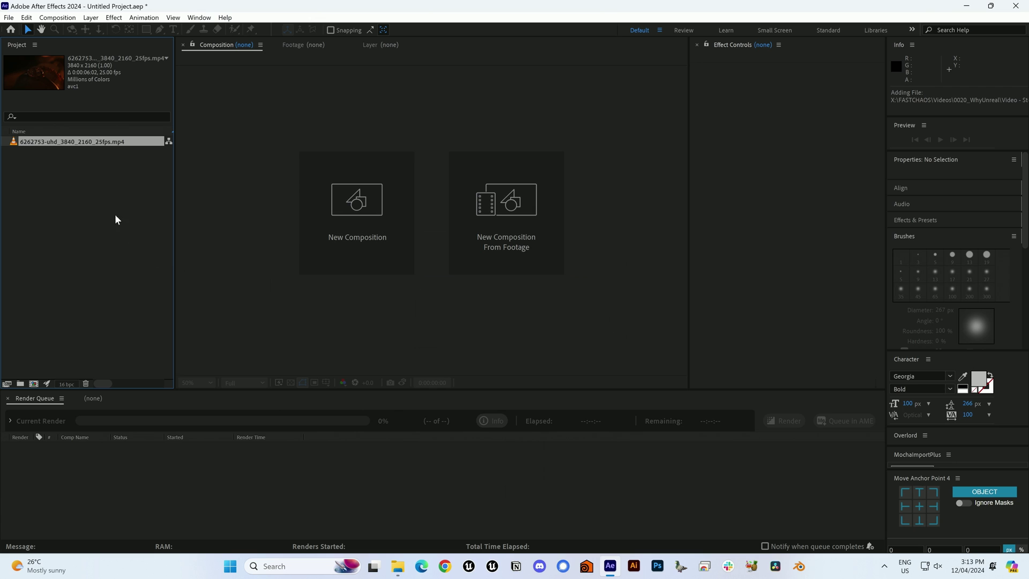
Step: Build a new composition from the imported ring mp4 footage and play its preview
drag(51, 359, 35, 384)
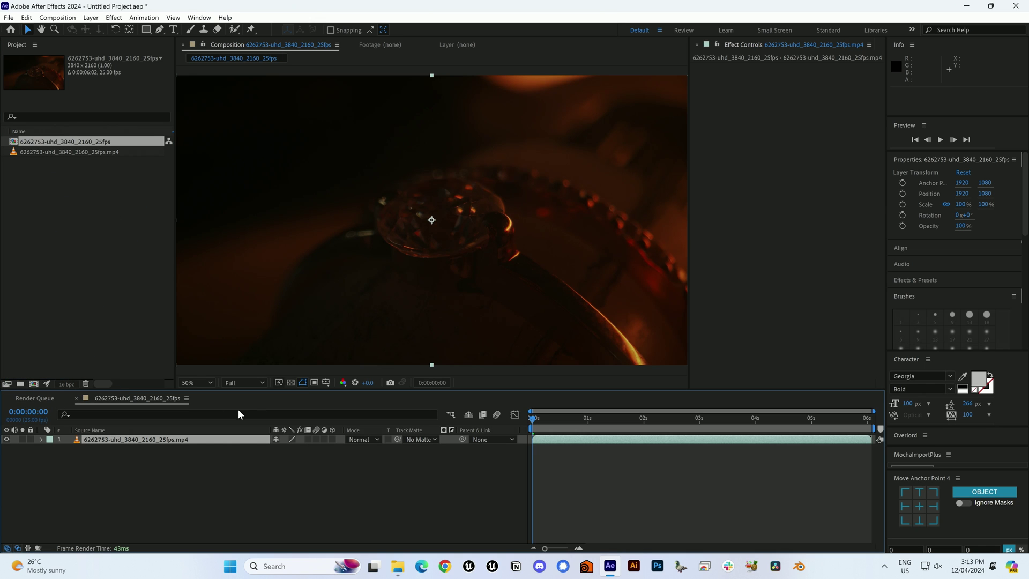
key(space)
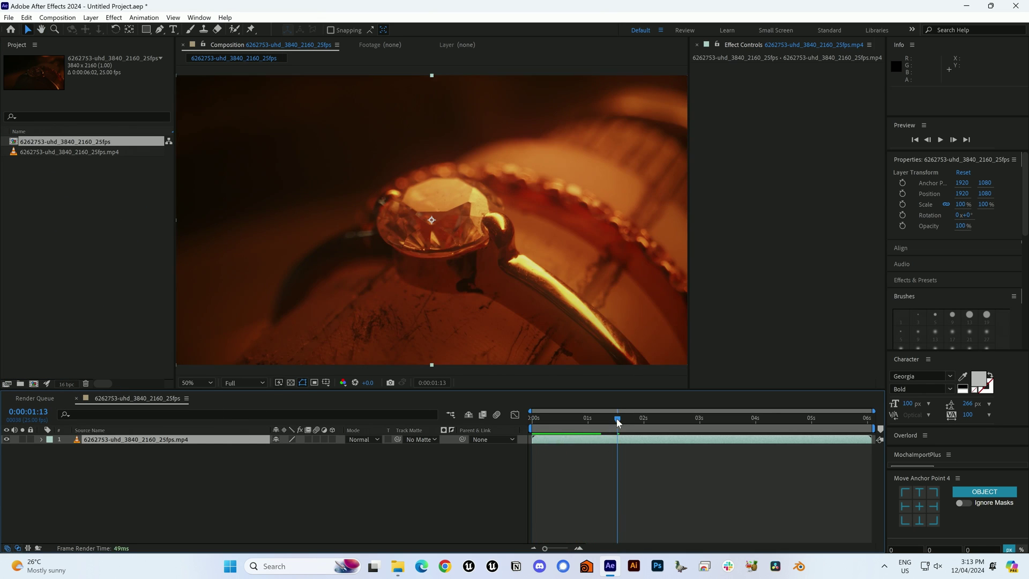
click(139, 458)
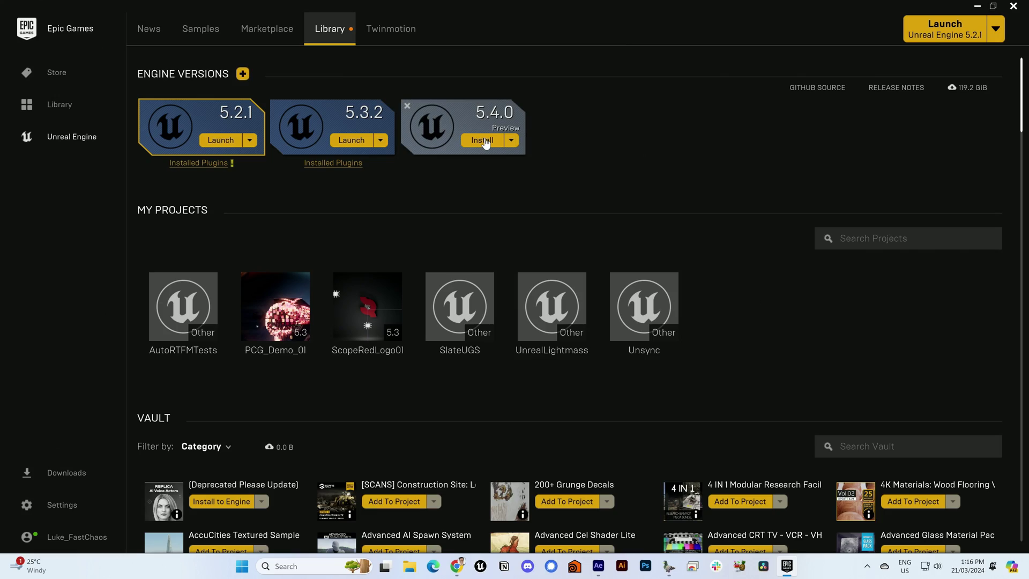
Step: Install Unreal Engine version 5.4.0 from the launcher
click(482, 141)
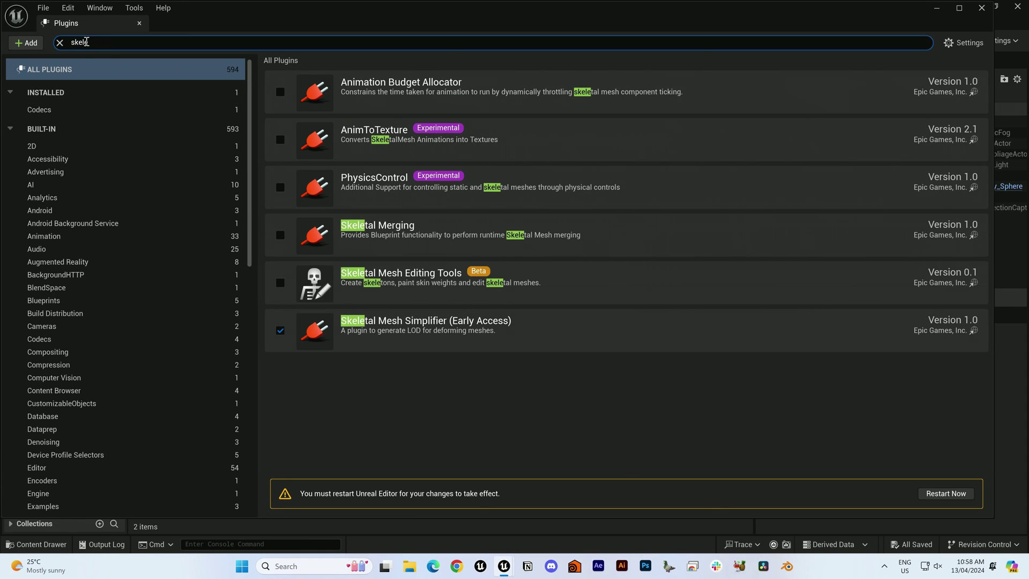
Step: Enable the Skeletal Mesh Editing Tools, PhysicsControl and Skeletal Merging plugins
text(et)
click(280, 188)
click(279, 235)
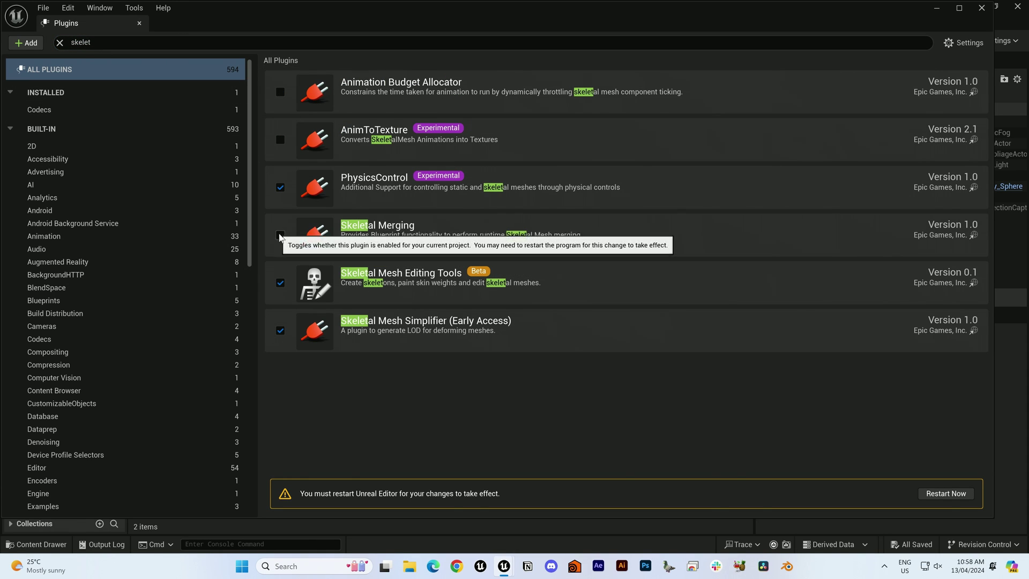
click(279, 139)
Step: Browse to the Media Players plugin category
scroll(107, 177, down, 5)
scroll(108, 321, down, 10)
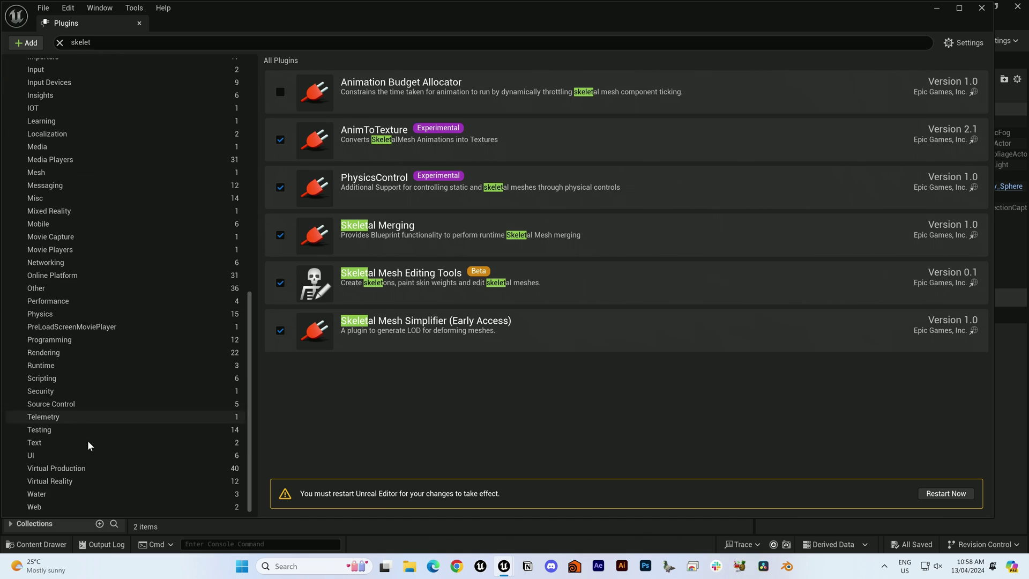
scroll(91, 429, up, 7)
click(123, 403)
click(49, 417)
scroll(376, 268, down, 5)
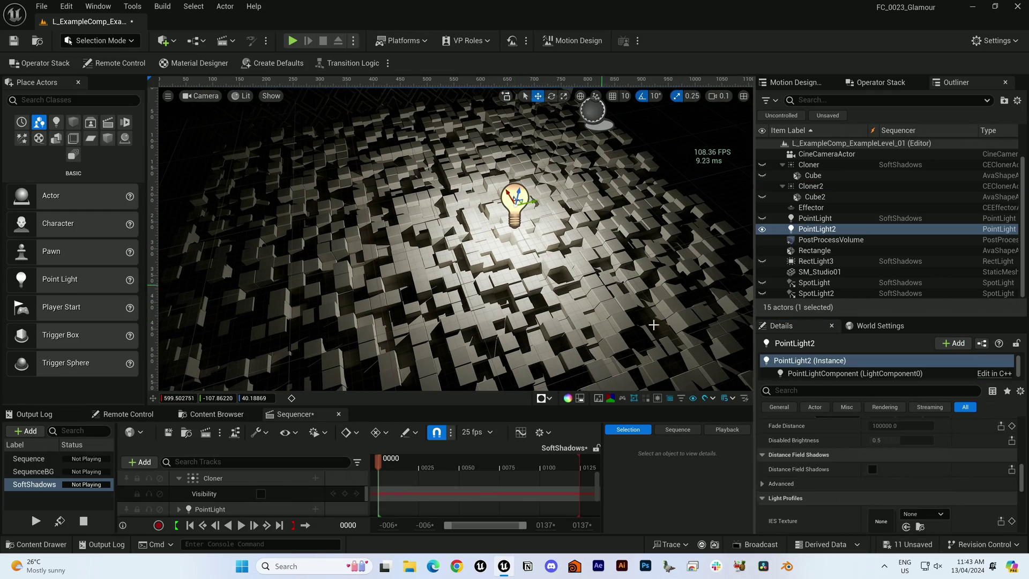
Step: Add PointLight2 to the SoftShadows sequence with a Transform track
scroll(825, 483, down, 5)
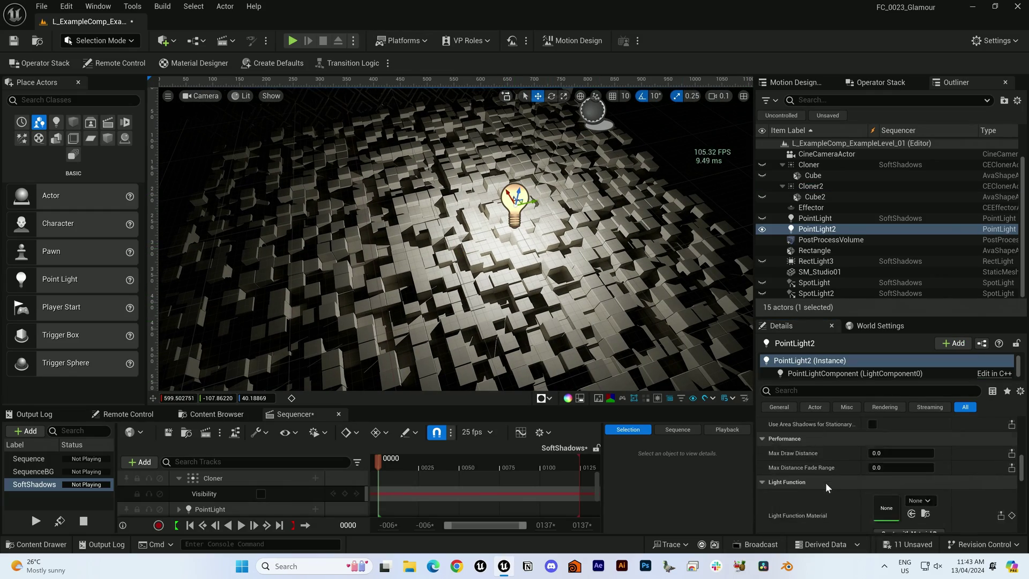
drag(818, 229, 315, 490)
click(315, 484)
Step: Change the key interpolation at frame 0124, then scrub frames 0096–0105 to watch the light move
click(578, 459)
right_click(379, 495)
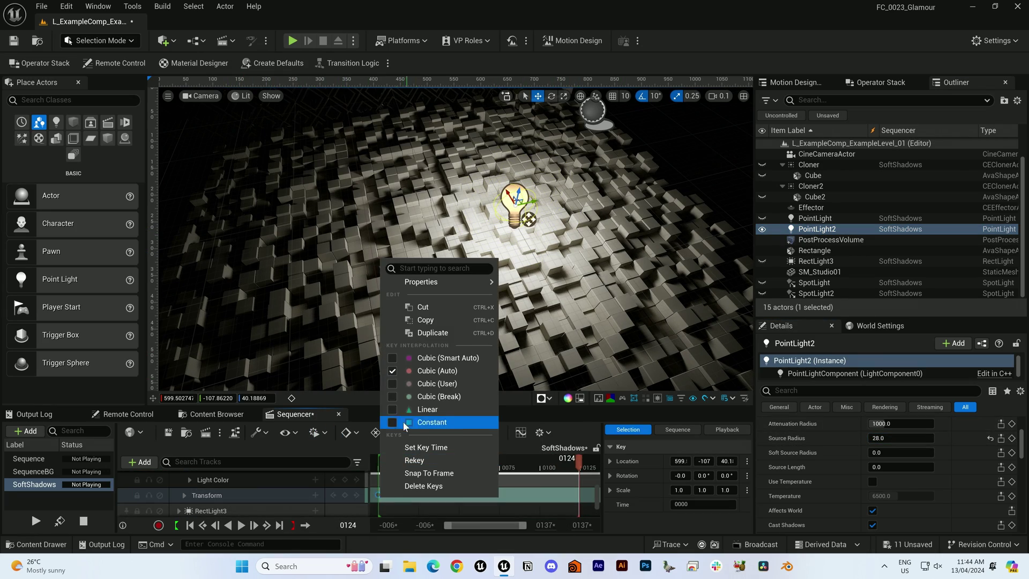
click(392, 357)
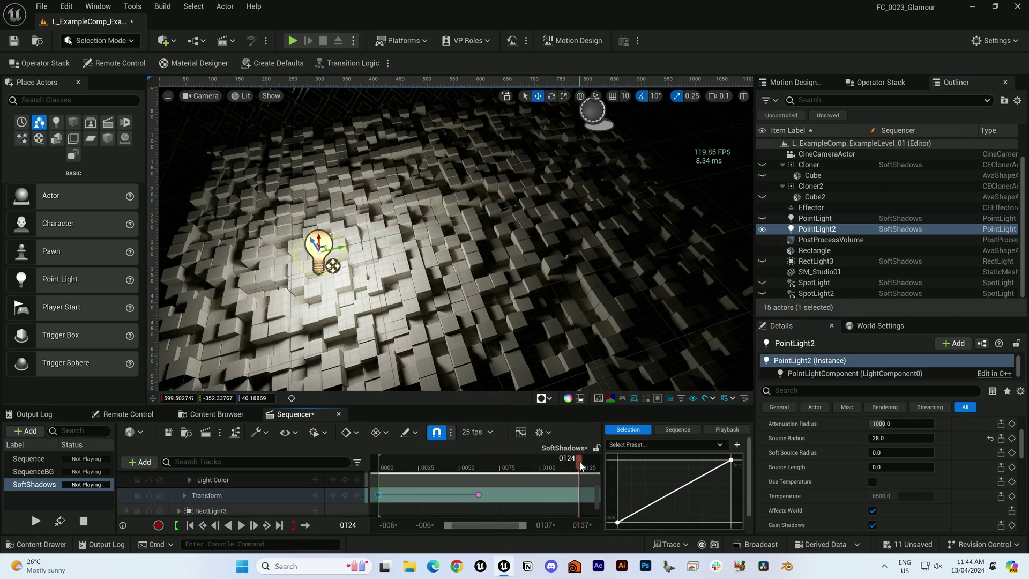
click(539, 460)
mouse_move(538, 460)
mouse_down()
mouse_move(568, 460)
mouse_move(493, 460)
mouse_move(531, 460)
mouse_up()
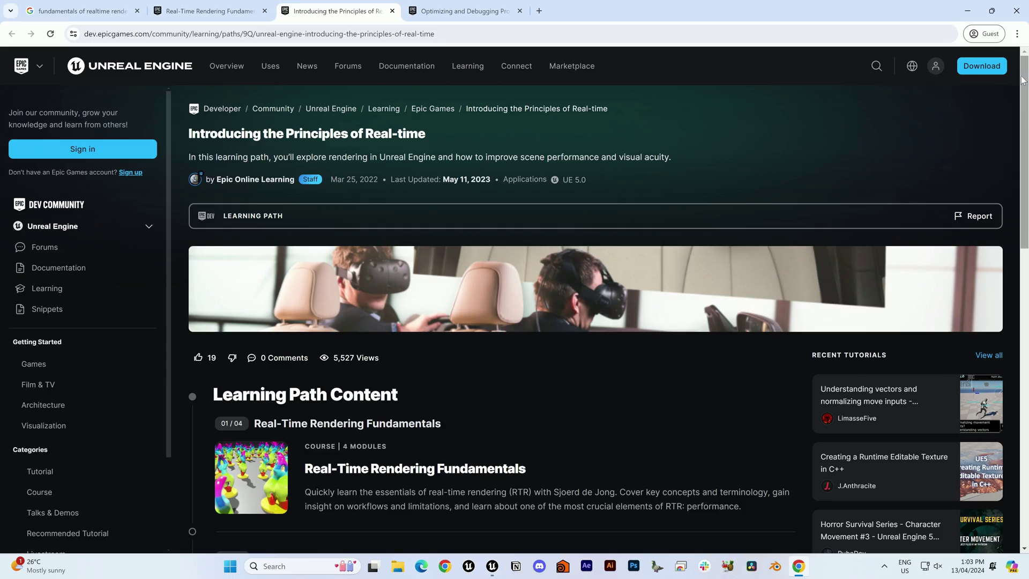
Step: Scroll the Optimizing and Debugging Projects guide down to its Other Topics section
scroll(504, 322, down, 5)
scroll(504, 321, down, 4)
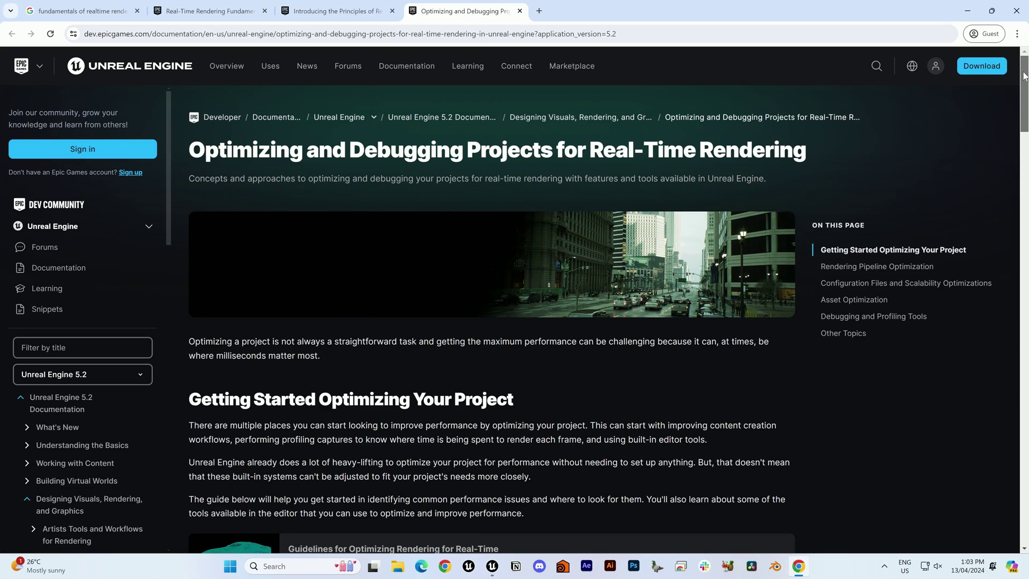
drag(1025, 76, 1027, 162)
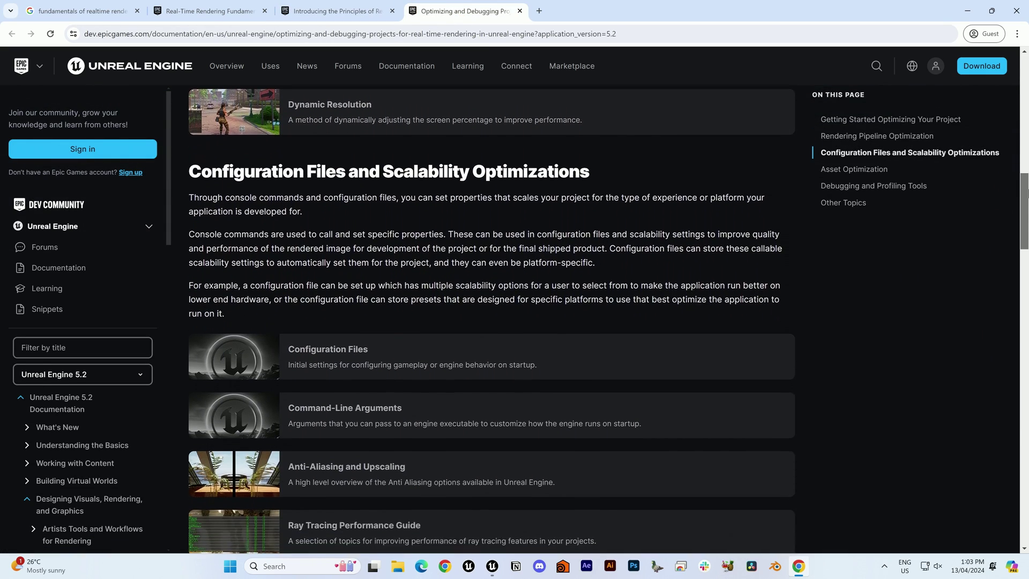
drag(1026, 230, 1027, 242)
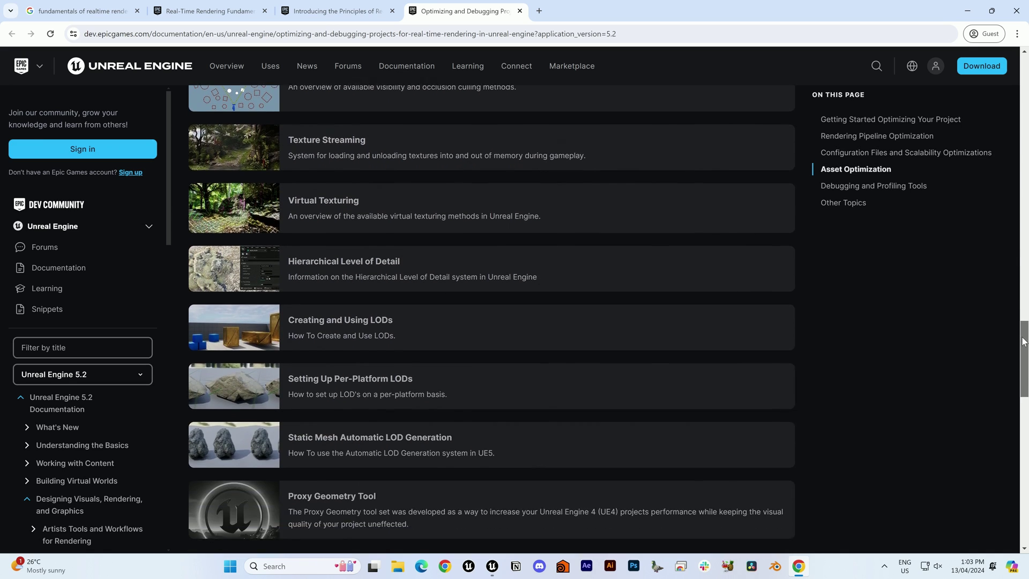
drag(1024, 341, 1023, 369)
scroll(1021, 417, down, 5)
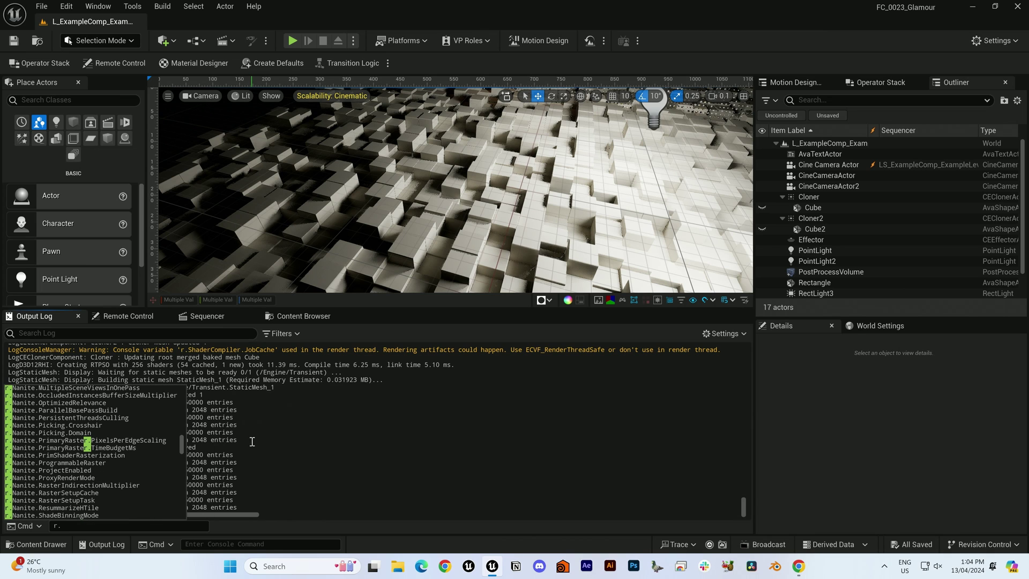
Step: Open the Console Variables reference from the Help menu and scroll through its table
click(253, 7)
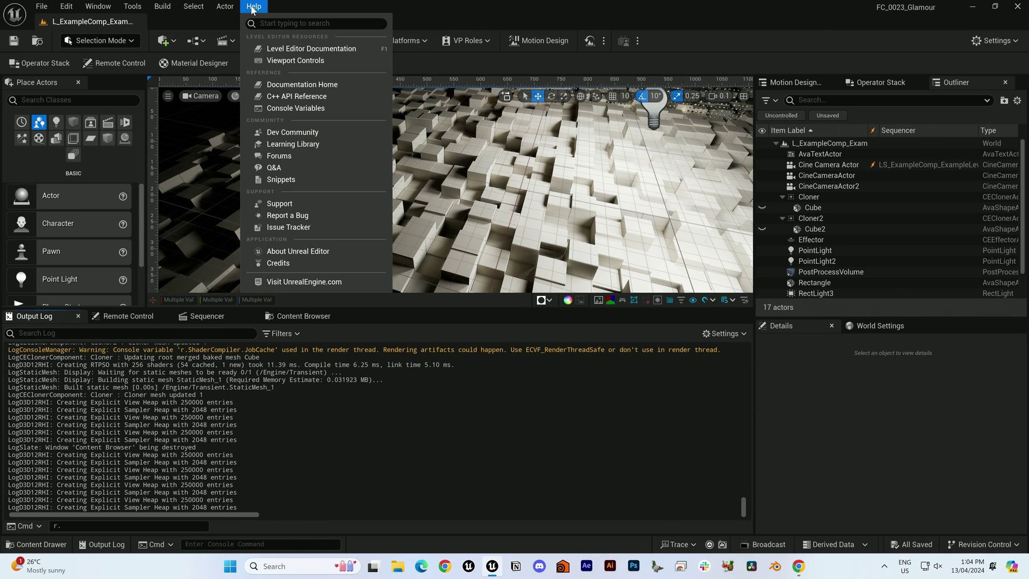
click(289, 108)
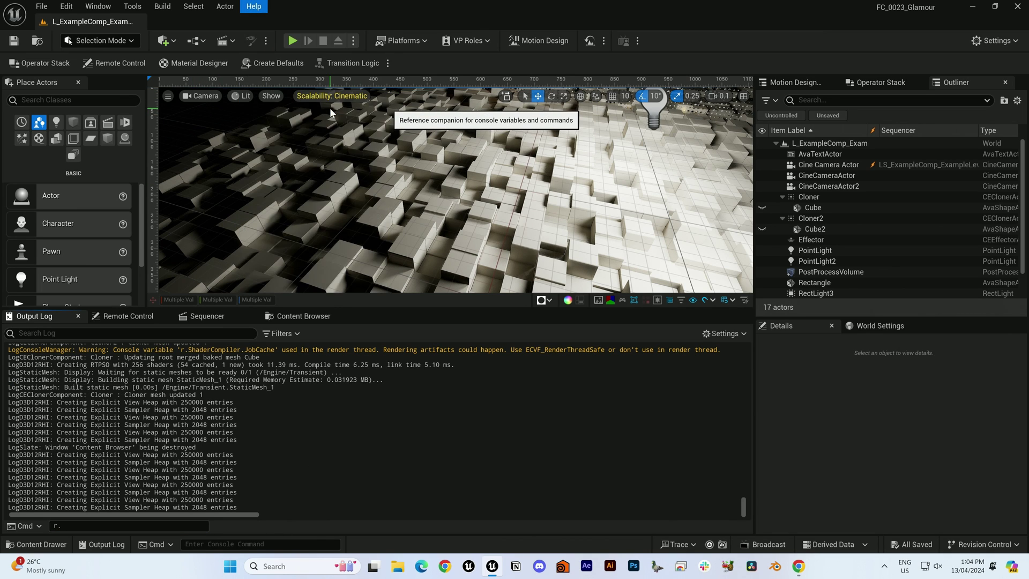
drag(1024, 67, 1028, 106)
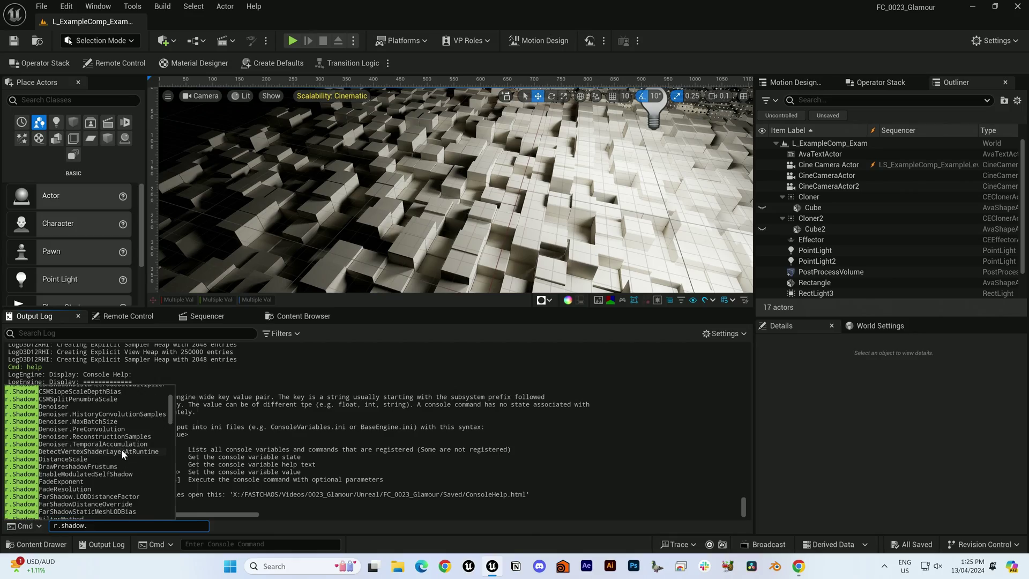
Step: Query help for r.Shadow.FilterMethod and add a .jpg Sequence [8bit] output to the render job
key(Return)
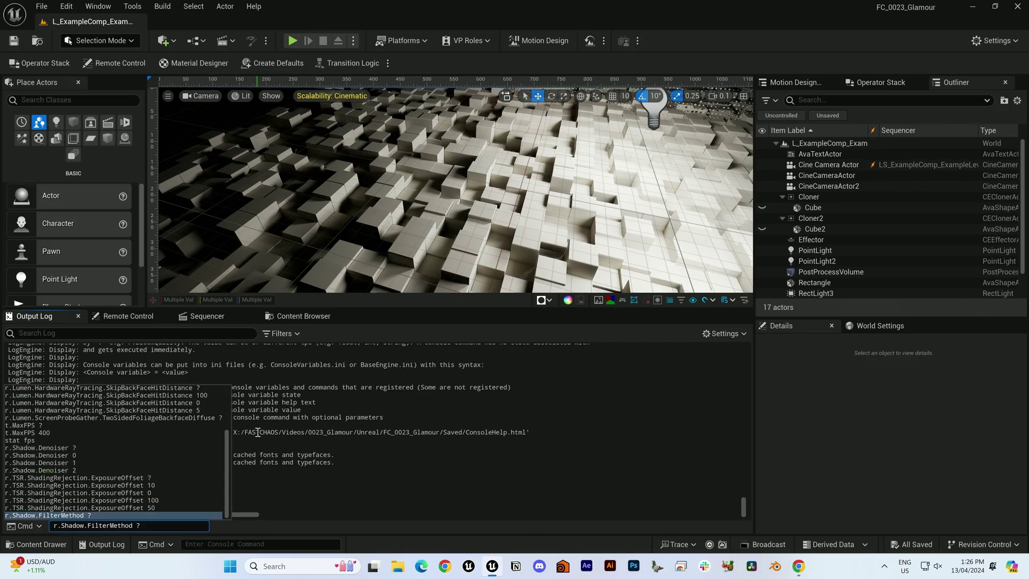
click(208, 316)
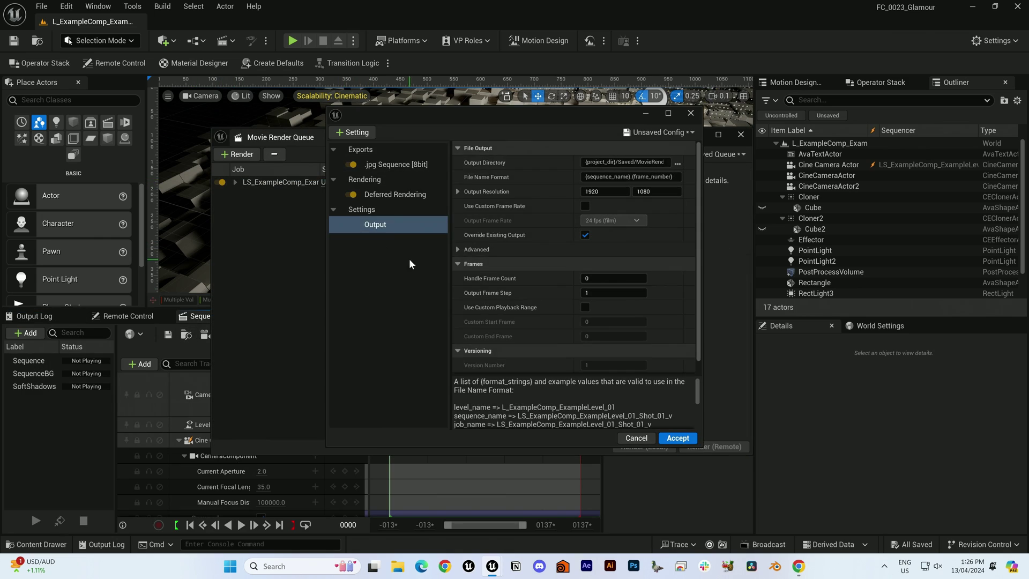
click(352, 131)
click(418, 292)
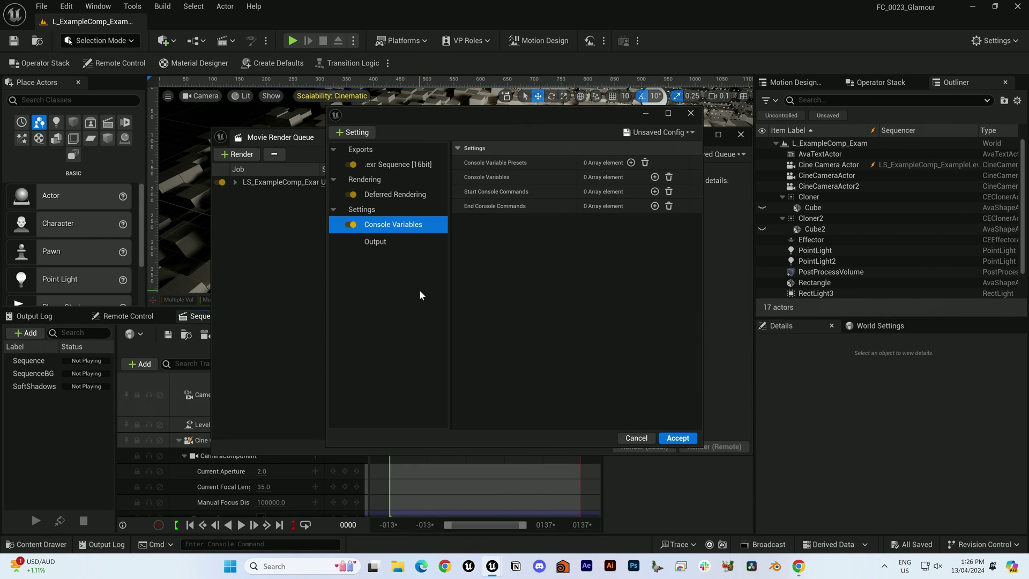
Step: Add r.Shadow.FilterMethod as a render console variable and load the UHD_EXR_ACESCG_HQ preset
click(655, 177)
text(r.Shadow.FilterMethod)
click(639, 193)
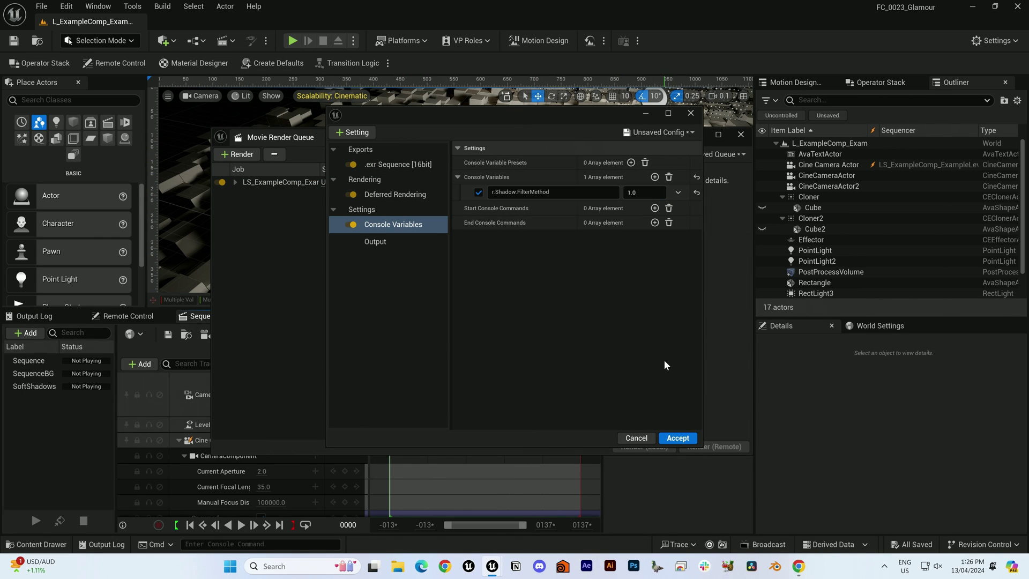
click(654, 132)
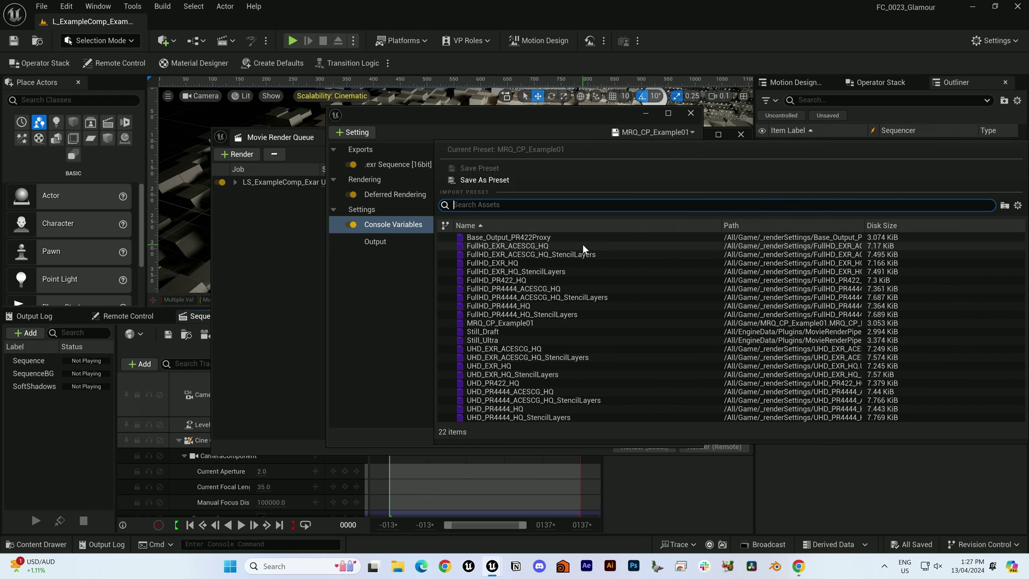
click(538, 349)
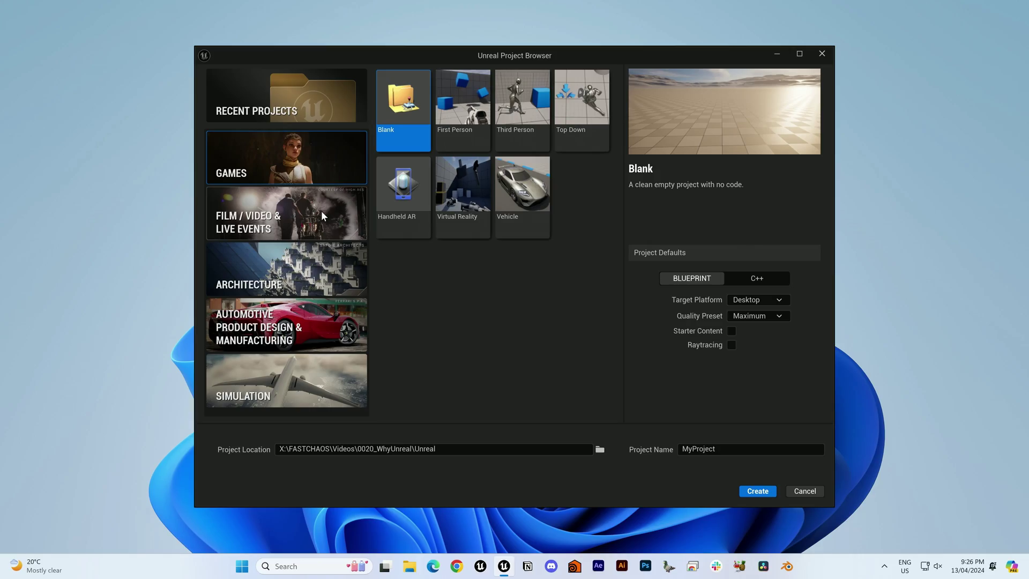
Step: Show the Film / Video & Live Events project templates in the Project Browser
click(324, 215)
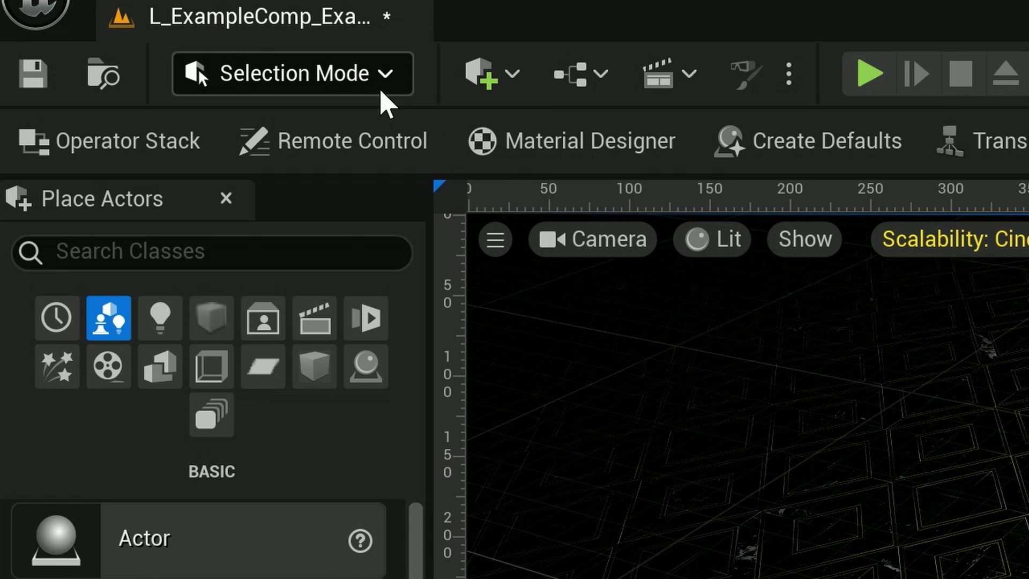
Step: Switch the editor to Motion Design mode and set Cloner2's Layout Count X to 2
click(129, 43)
click(109, 154)
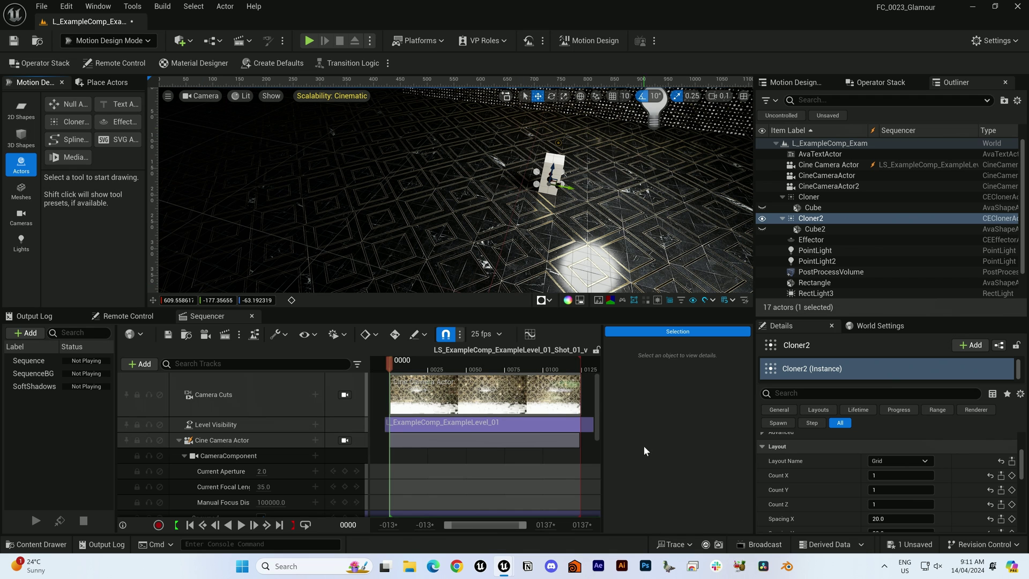
click(900, 475)
text(2)
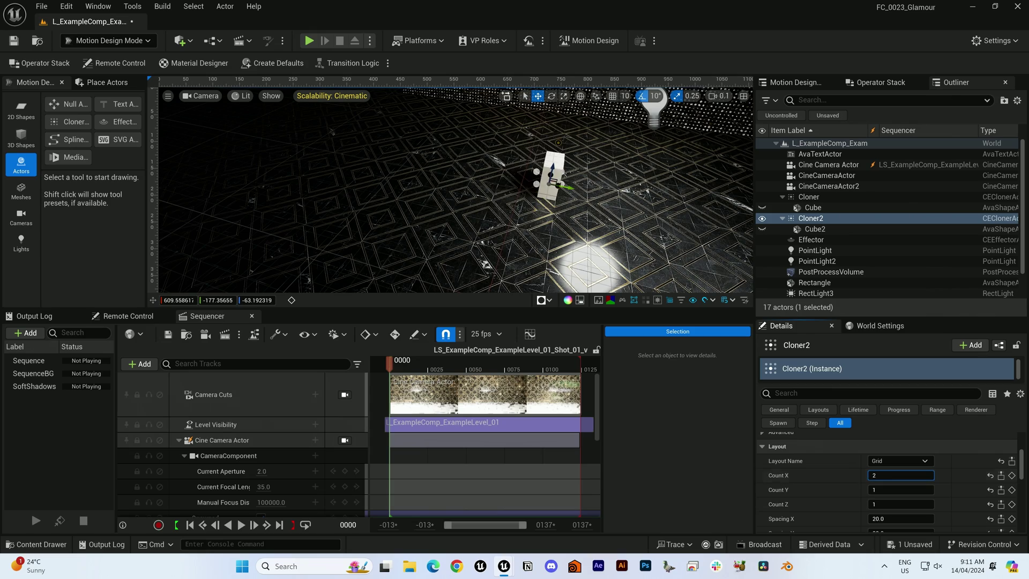
key(Return)
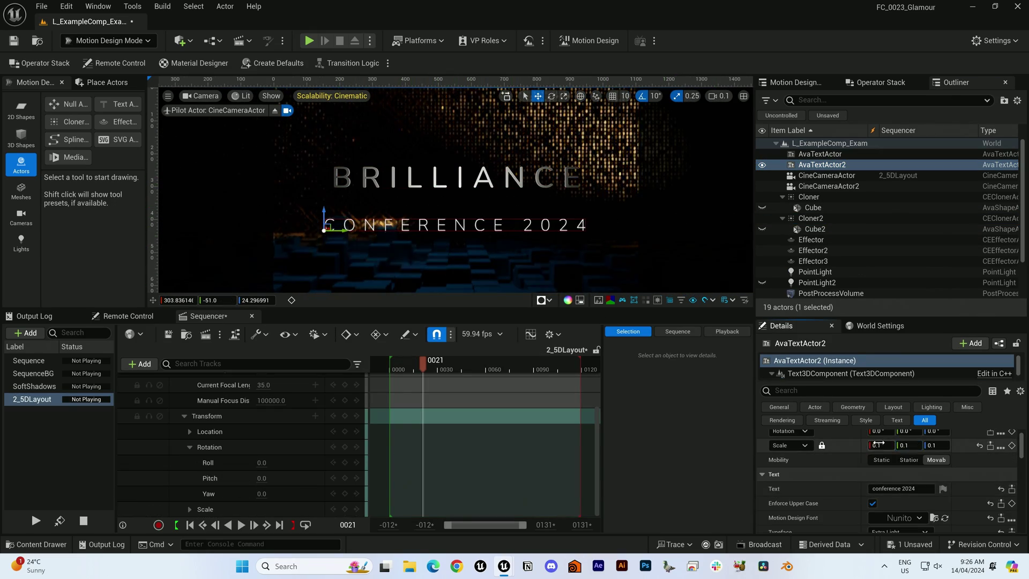
Step: Select AvaTextActor2, the conference subtitle text, to edit its material
click(820, 154)
click(821, 164)
scroll(890, 482, down, 5)
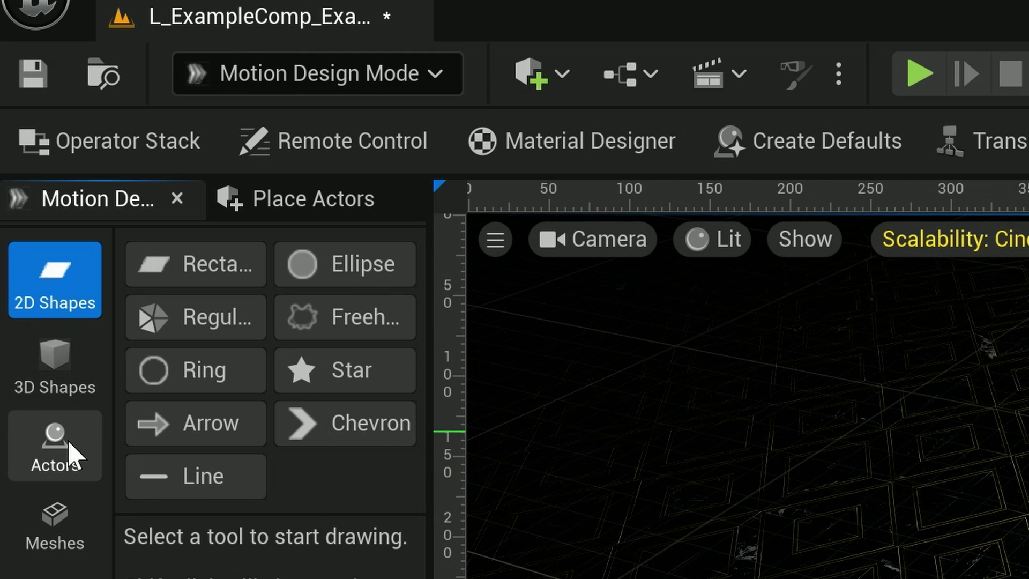
click(27, 170)
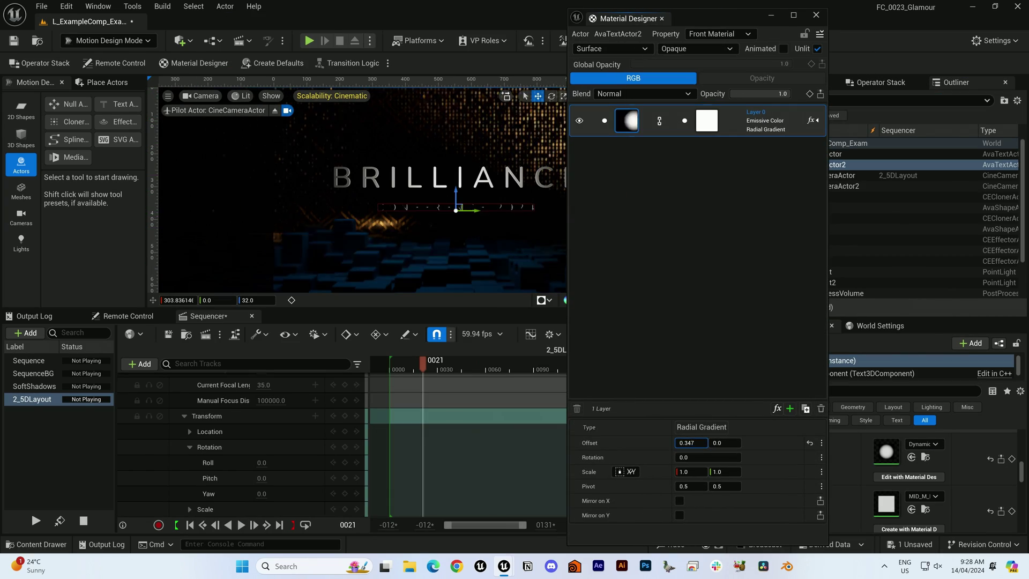
Step: Add UV Panner and Turbulent Noise effects to the text material's Layer 0
click(777, 409)
click(814, 542)
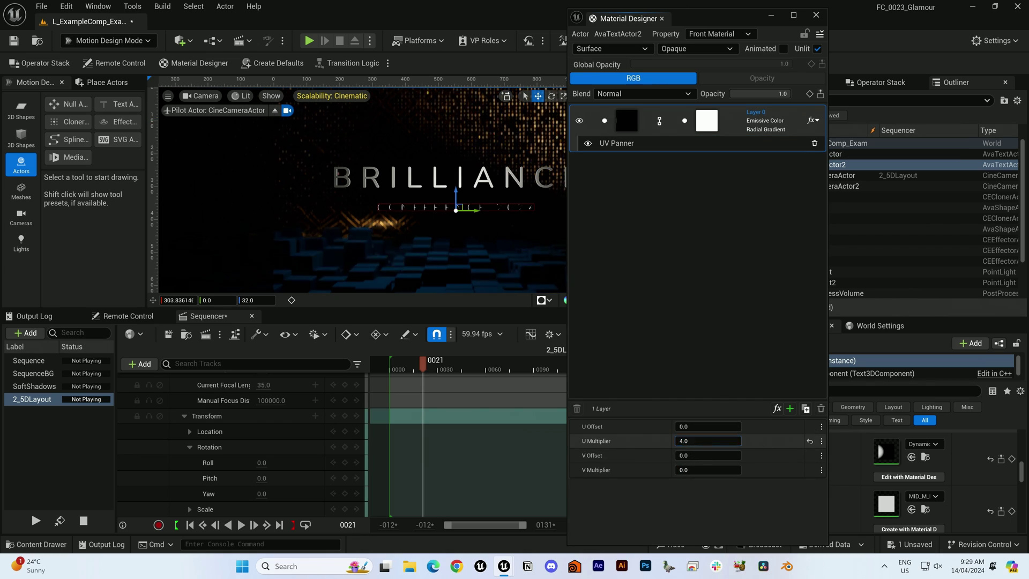
click(777, 409)
click(896, 503)
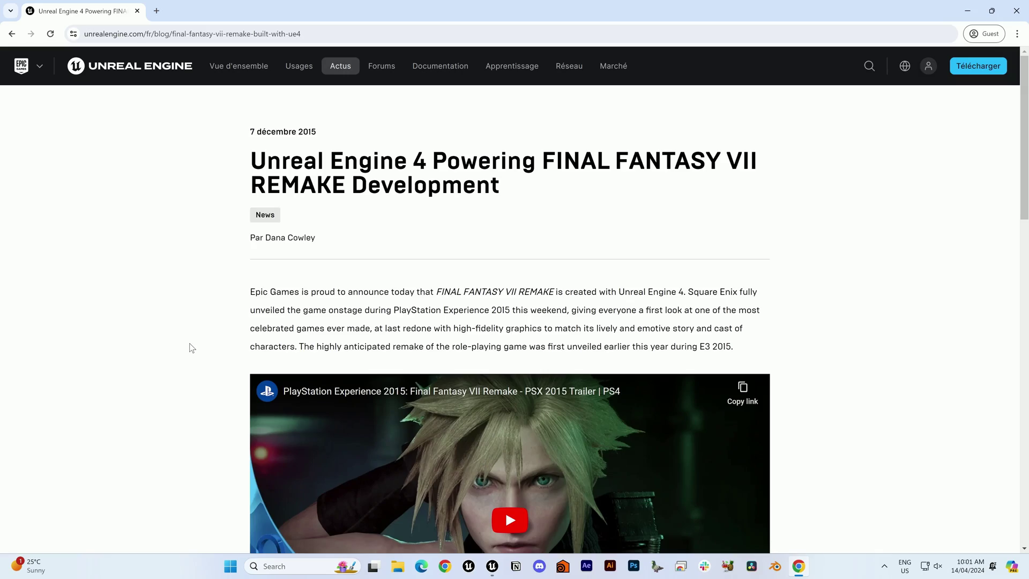
Step: Play the Hogwarts Legacy launch trailer embedded further down the interview article
scroll(182, 349, down, 3)
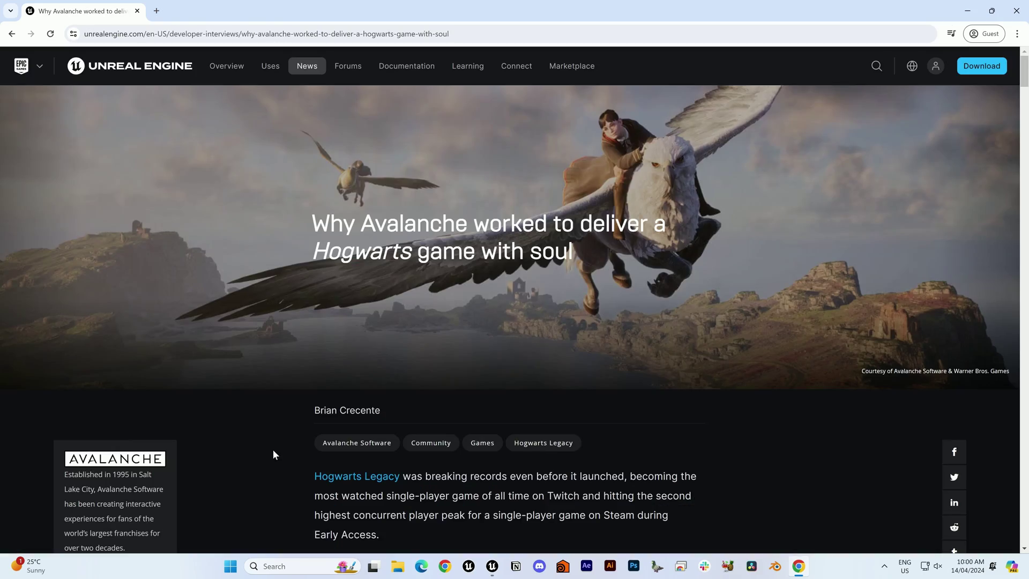
scroll(262, 436, down, 15)
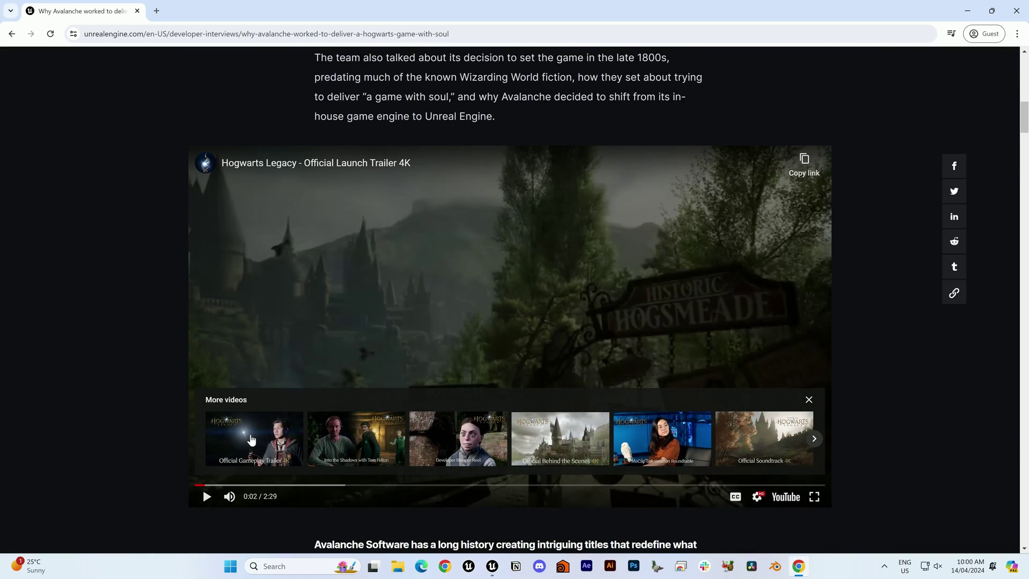
click(214, 445)
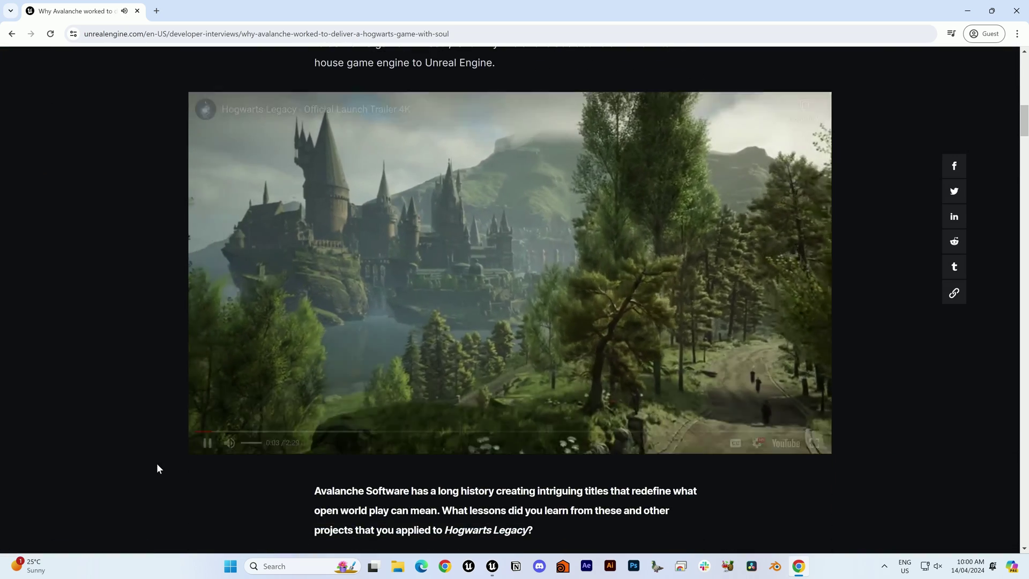